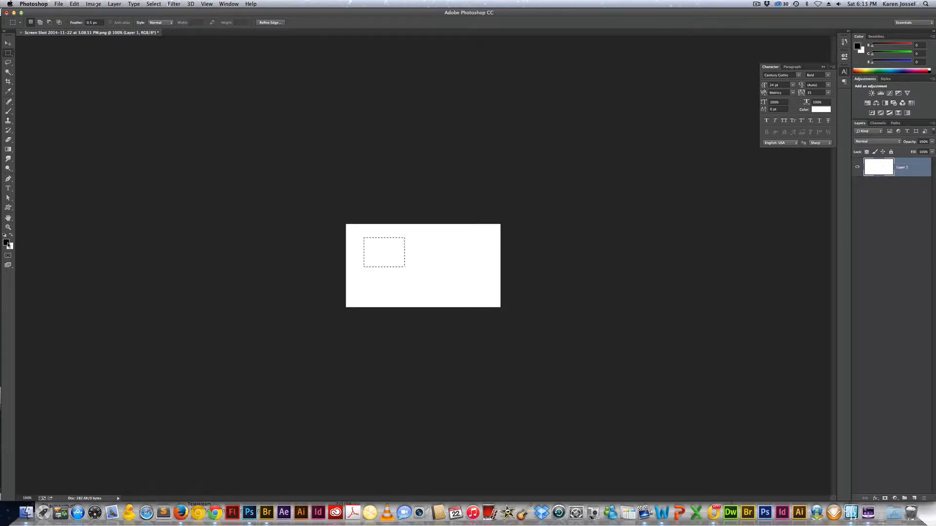
# - Set the foreground colour to pink (#eb6bf0) and paint inside the rectangular selection with the Brush
pyautogui.click(7, 243)
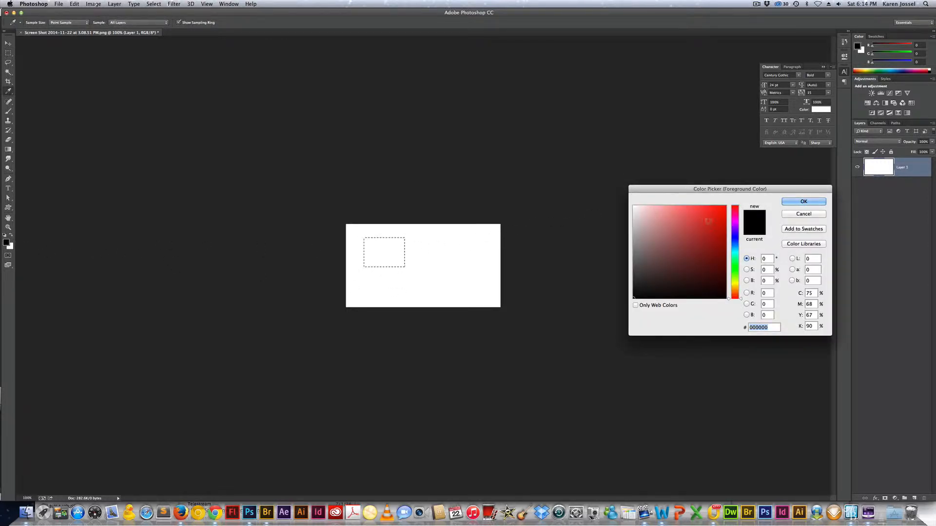
pyautogui.click(735, 222)
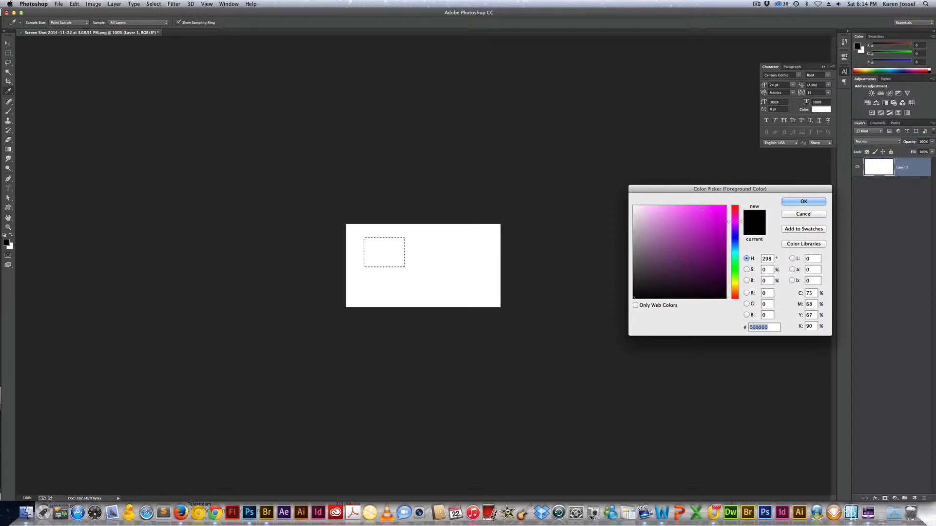
pyautogui.click(685, 211)
pyautogui.click(803, 202)
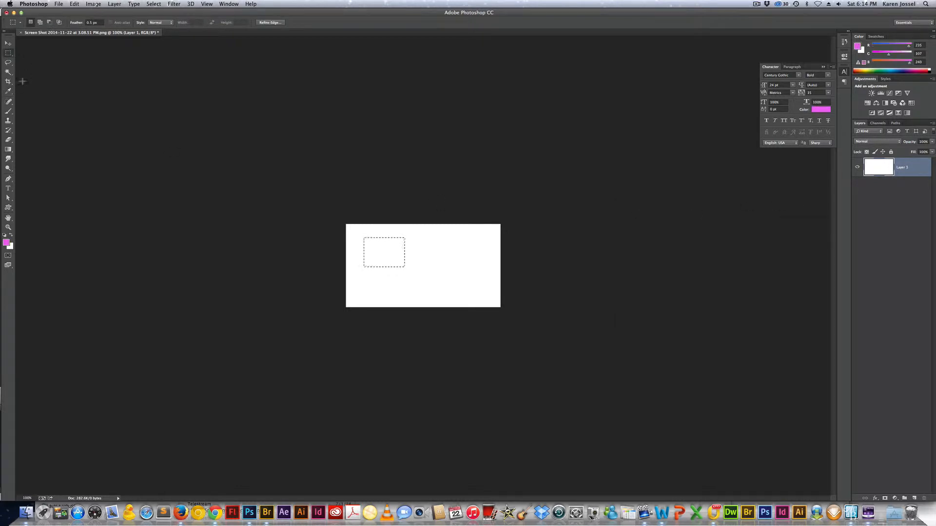
pyautogui.click(8, 111)
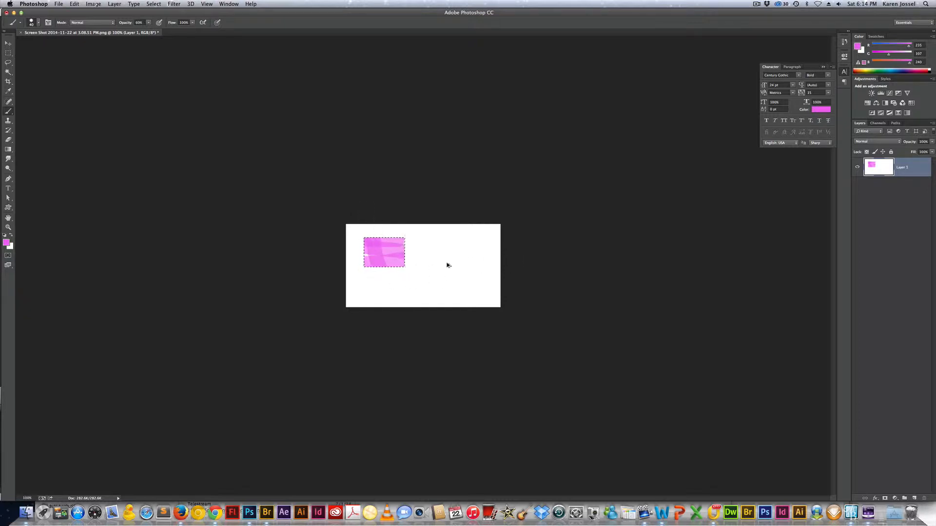
# - Undo the pink brush strokes and the rectangular selection
pyautogui.press('super+alt+z')
pyautogui.press('super+alt+z')
pyautogui.press('super+alt+z')
pyautogui.press('super+alt+z')
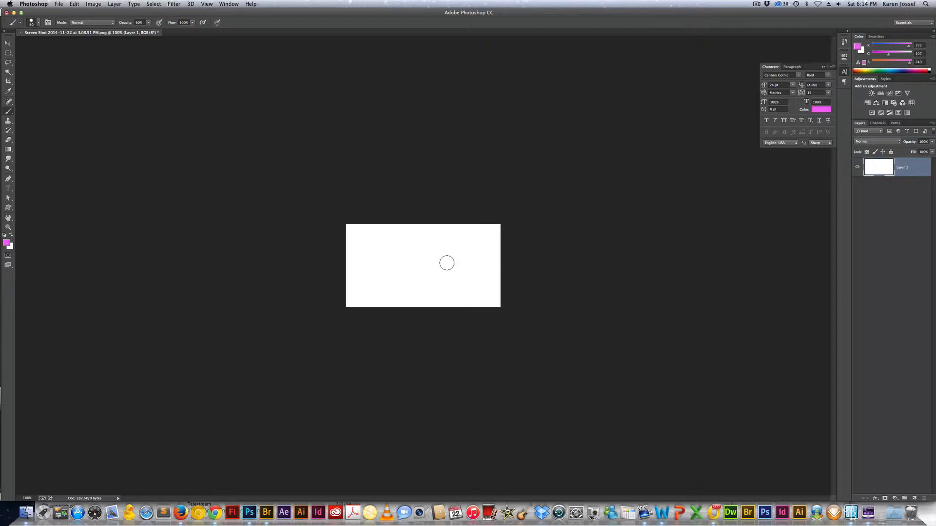
# - Draw a wide elliptical selection near the centre of the canvas with the Elliptical Marquee
pyautogui.moveTo(8, 53); pyautogui.dragTo(28, 60)
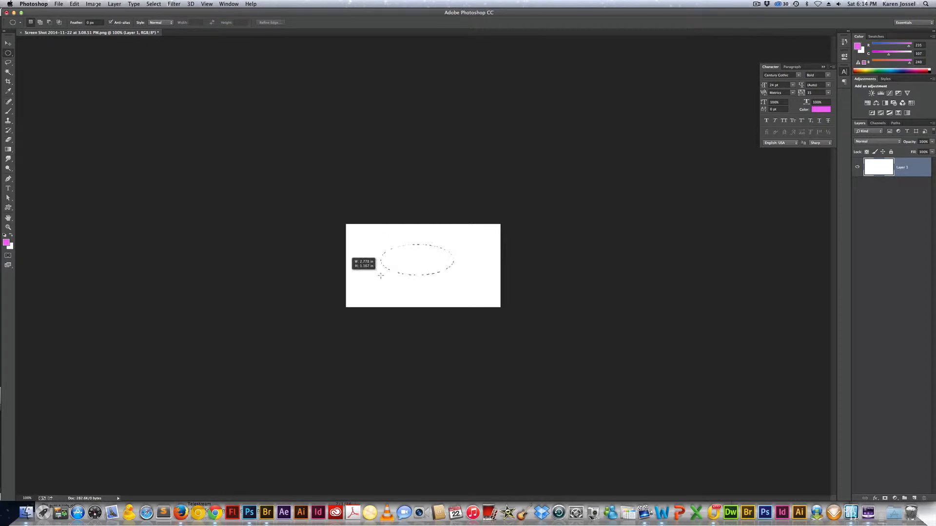
pyautogui.moveTo(384, 278); pyautogui.dragTo(384, 279)
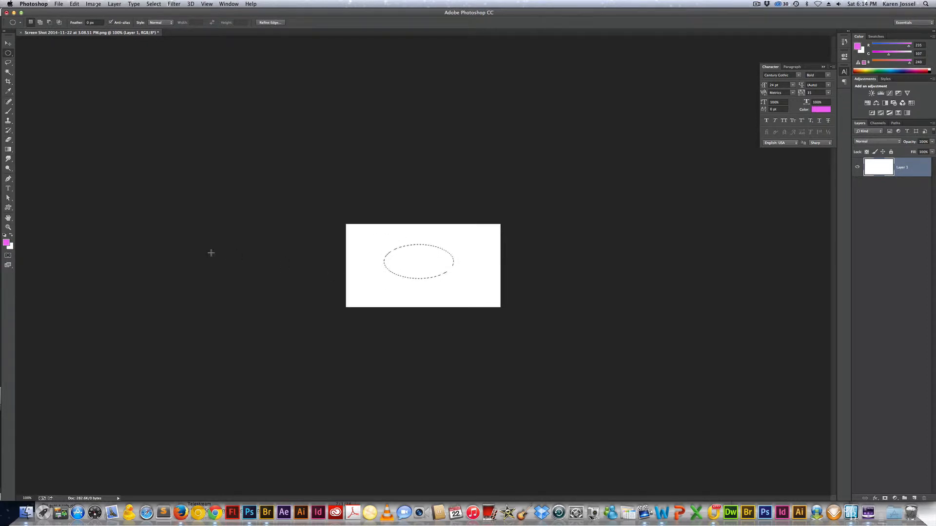
# - Set the Brush opacity to 100%
pyautogui.click(8, 112)
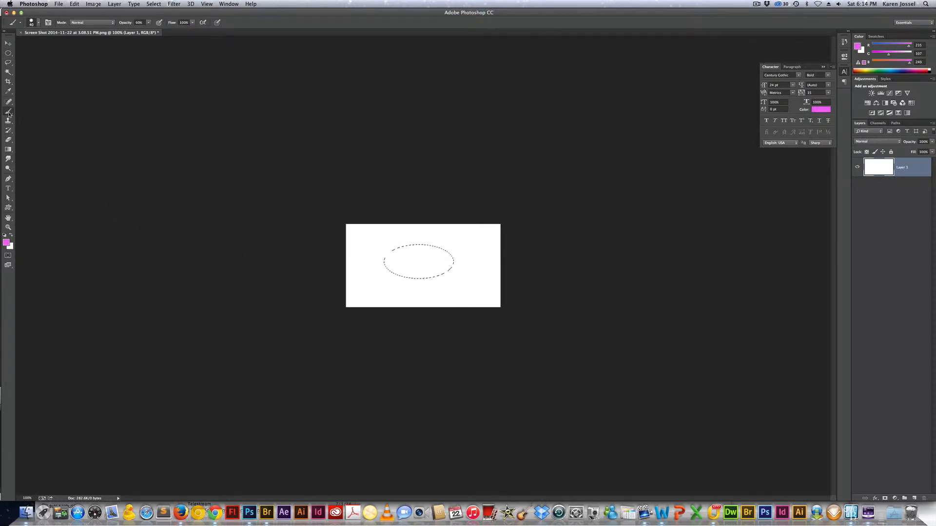
pyautogui.click(149, 23)
pyautogui.moveTo(147, 29); pyautogui.dragTo(177, 35)
# - Set the foreground colour to bright cyan (#13ebf8)
pyautogui.click(6, 243)
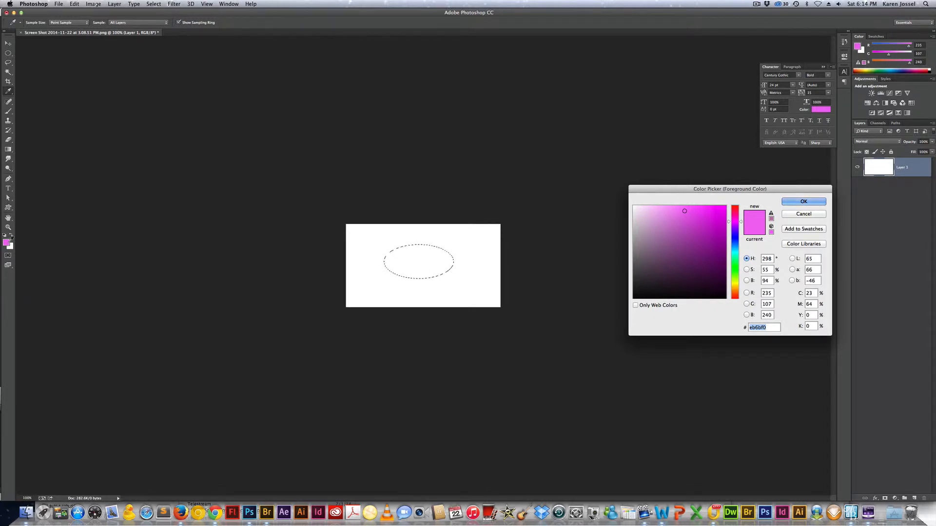
pyautogui.click(735, 252)
pyautogui.click(719, 208)
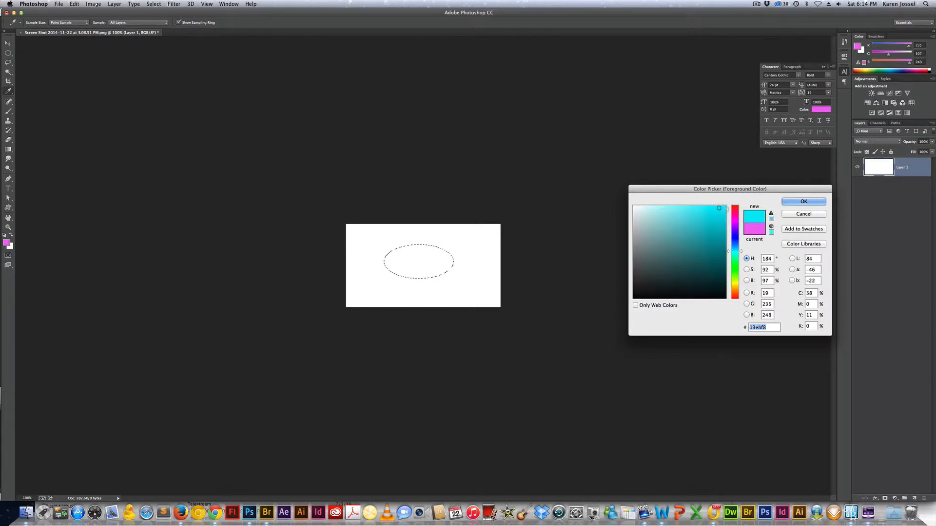
pyautogui.click(790, 204)
# - Paint the inside of the elliptical selection with the Brush, and undo the painting and the selection
pyautogui.press('b')
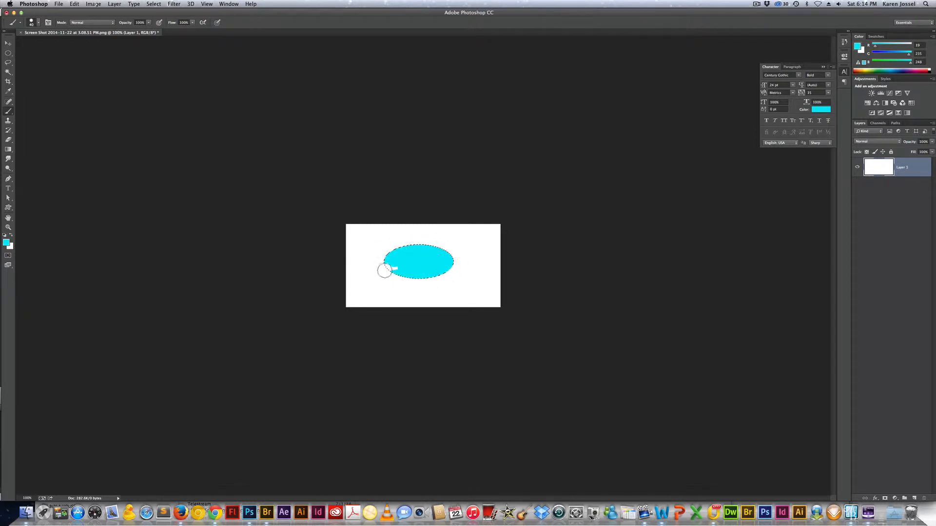
pyautogui.moveTo(411, 269); pyautogui.dragTo(415, 267)
pyautogui.press('super+z')
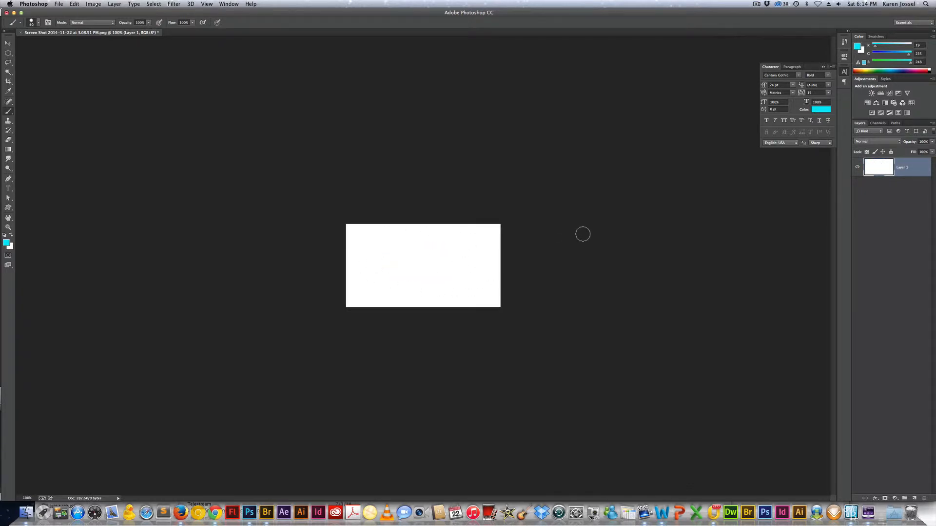
# - Draw an elliptical selection on the left half of the canvas and subtract a smaller ellipse from its right side
pyautogui.click(8, 54)
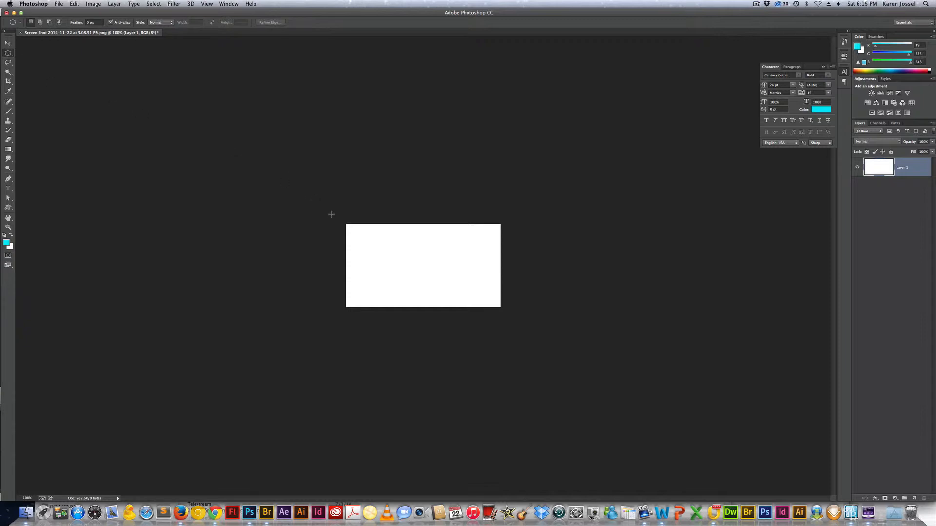
pyautogui.moveTo(427, 245); pyautogui.dragTo(374, 281)
pyautogui.press('alt')
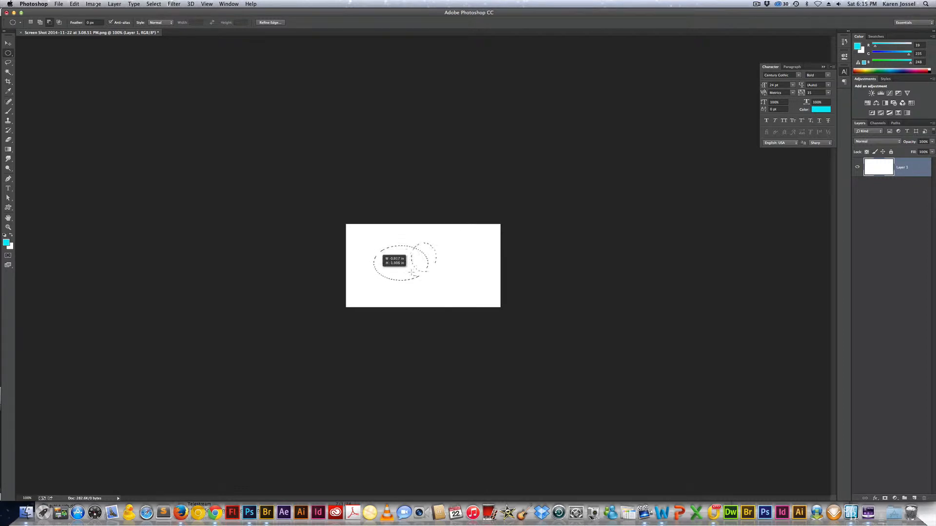
pyautogui.moveTo(412, 272); pyautogui.dragTo(410, 281)
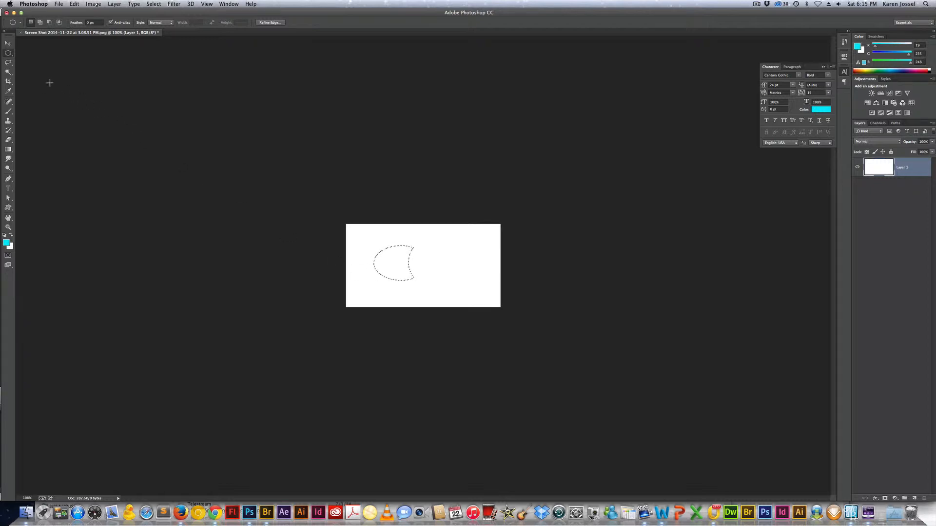
# - Set the foreground colour to lime green (#baf813) and paint the crescent-like selection with the Brush
pyautogui.click(8, 112)
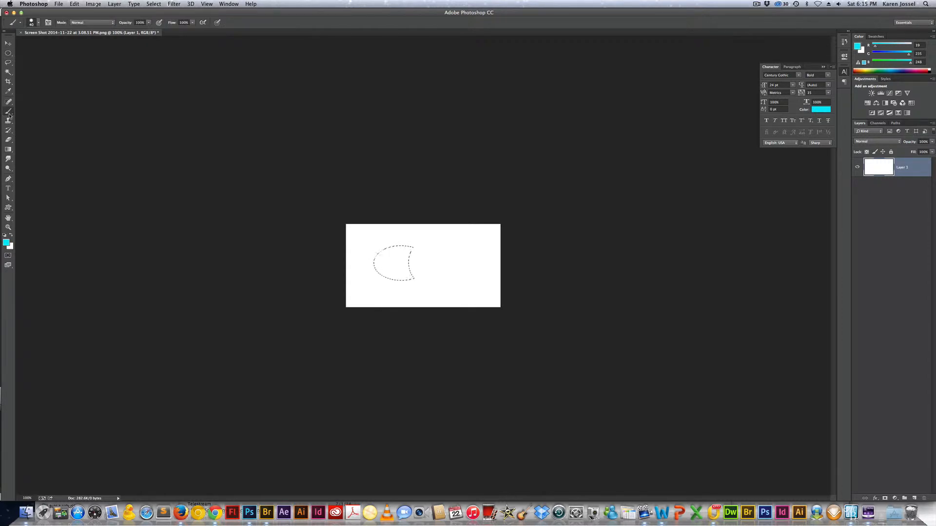
pyautogui.click(6, 243)
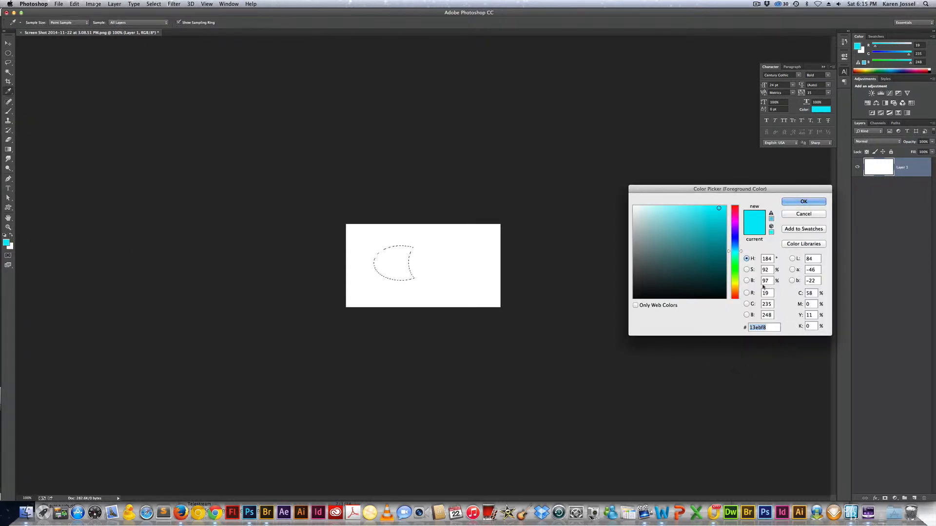
pyautogui.click(736, 280)
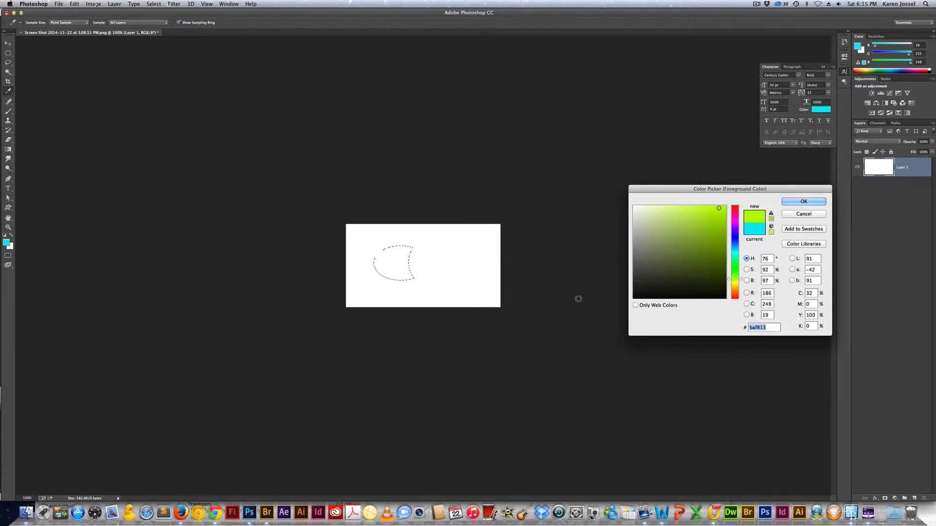
pyautogui.click(804, 202)
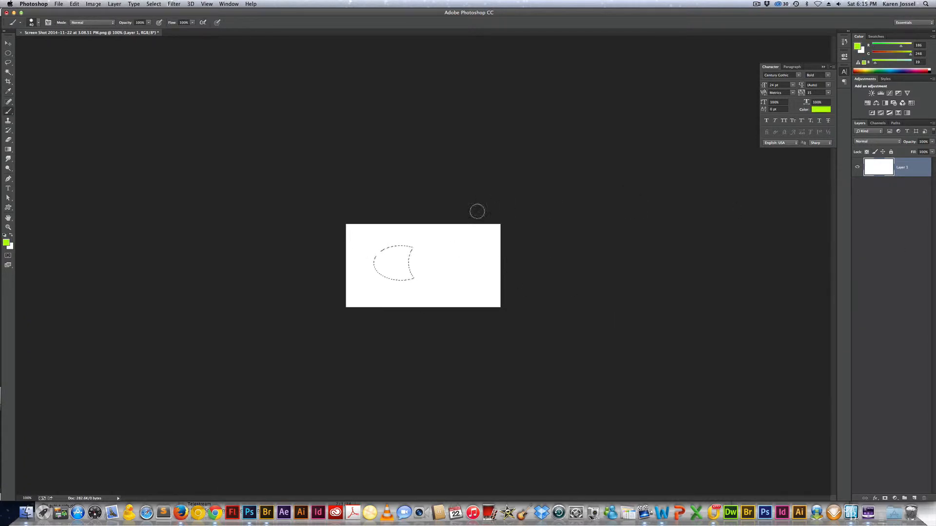
pyautogui.moveTo(386, 254)
pyautogui.mouseDown()
pyautogui.moveTo(367, 255)
pyautogui.moveTo(368, 276)
pyautogui.moveTo(397, 286)
pyautogui.moveTo(365, 271)
pyautogui.mouseUp()
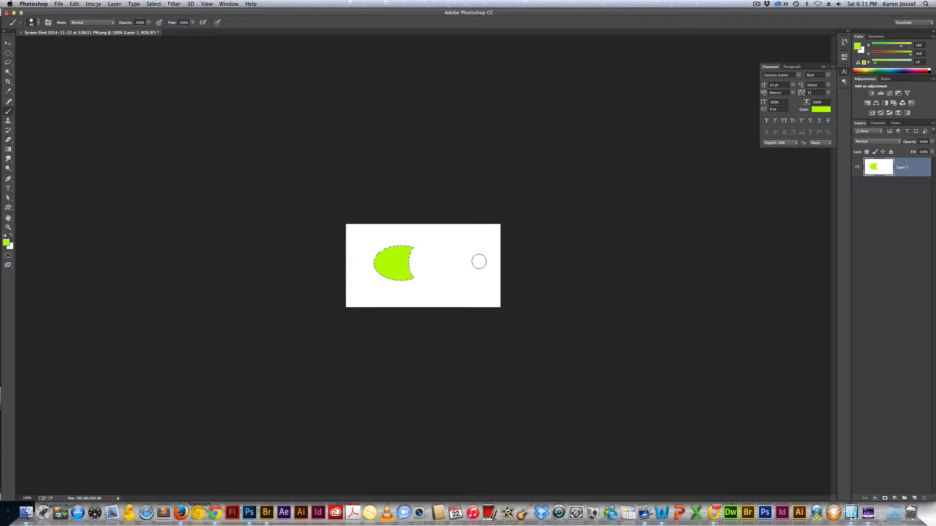
# - Undo the lime green painting and the crescent-like selection
pyautogui.press('super+alt+z')
pyautogui.press('super+alt+z')
pyautogui.press('super+alt+z')
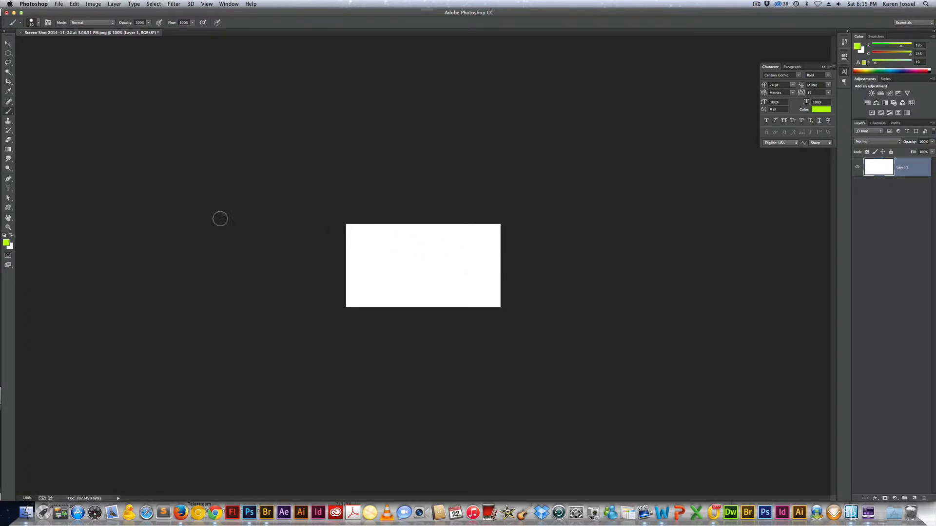
# - Draw a large freehand oval selection across most of the canvas with the Lasso
pyautogui.click(9, 63)
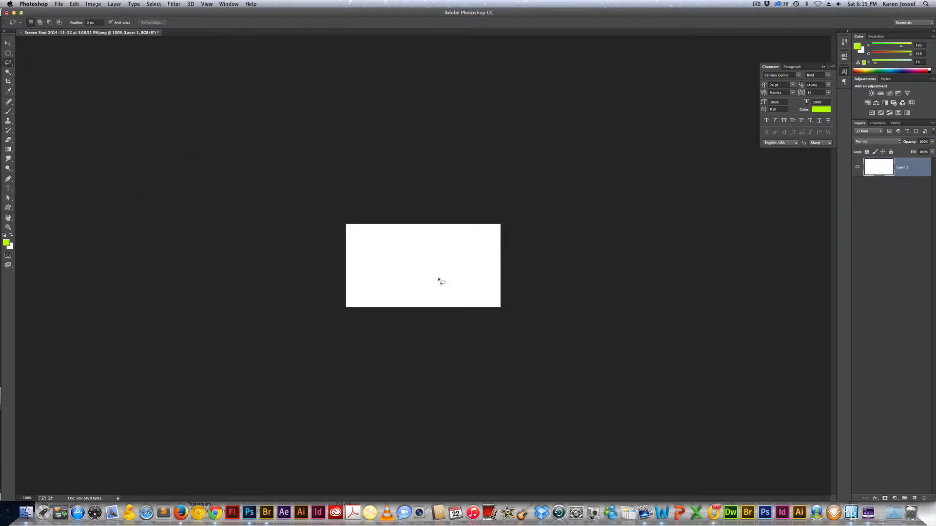
pyautogui.moveTo(454, 244)
pyautogui.mouseDown()
pyautogui.moveTo(379, 256)
pyautogui.moveTo(489, 284)
pyautogui.moveTo(427, 235)
pyautogui.mouseUp()
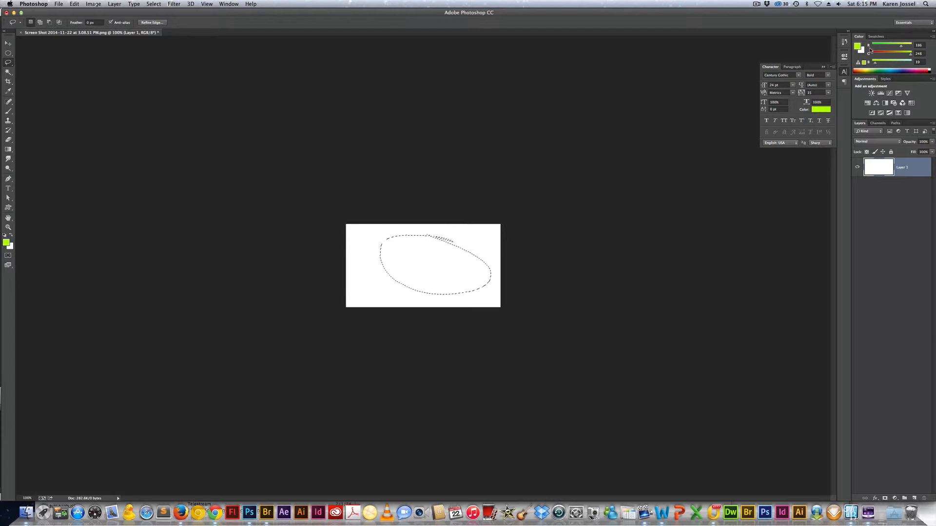
# - Undock and slightly widen the Color panel, and pick a medium green foreground colour from its spectrum
pyautogui.moveTo(858, 36); pyautogui.dragTo(600, 58)
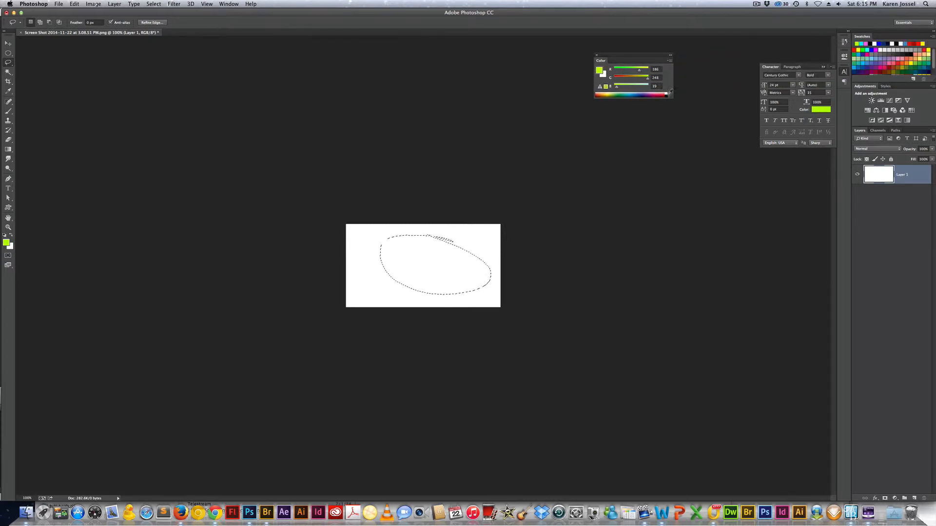
pyautogui.moveTo(671, 97)
pyautogui.mouseDown()
pyautogui.moveTo(704, 97)
pyautogui.moveTo(676, 105)
pyautogui.mouseUp()
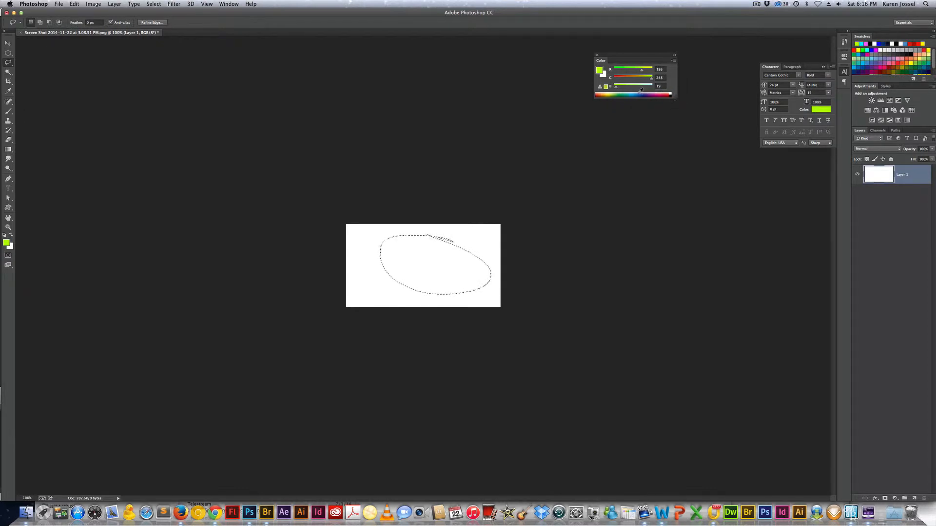
pyautogui.click(622, 92)
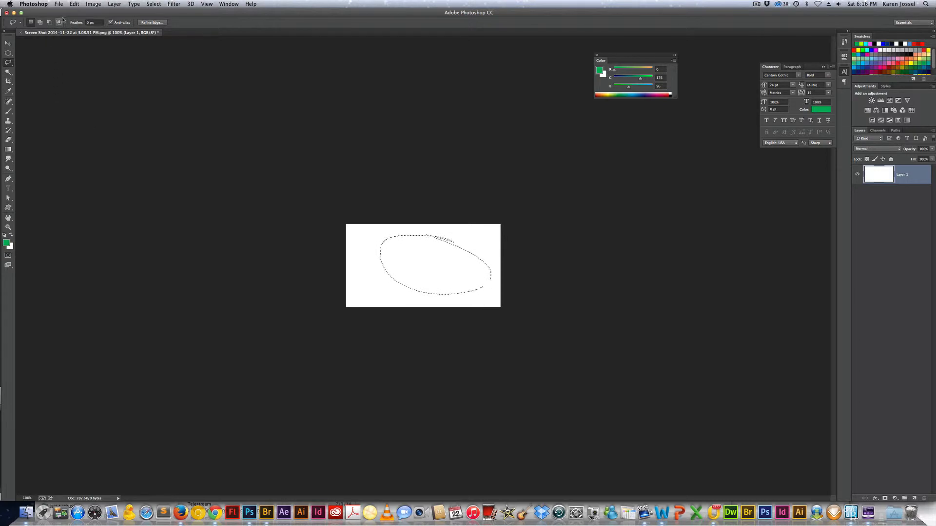
# - Fill the freehand selection with the Foreground Color in Normal mode at 100% opacity
pyautogui.click(73, 4)
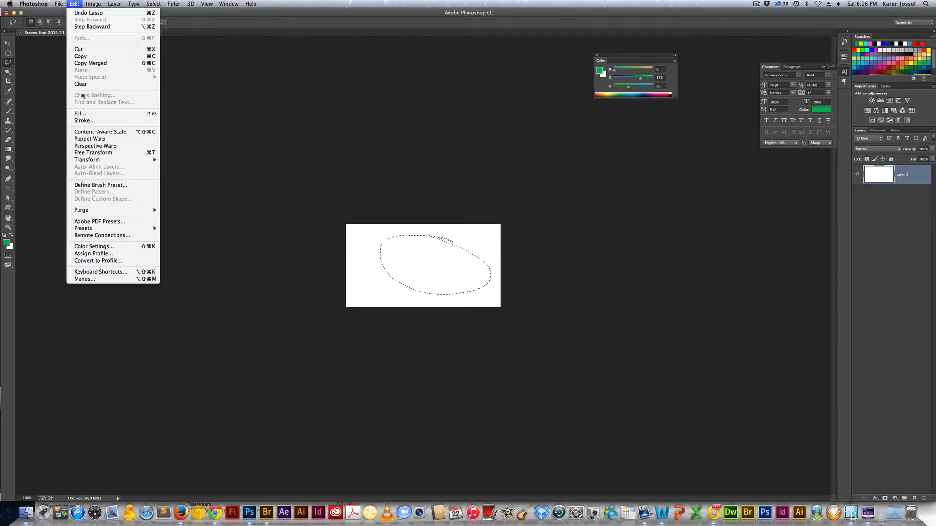
pyautogui.click(80, 114)
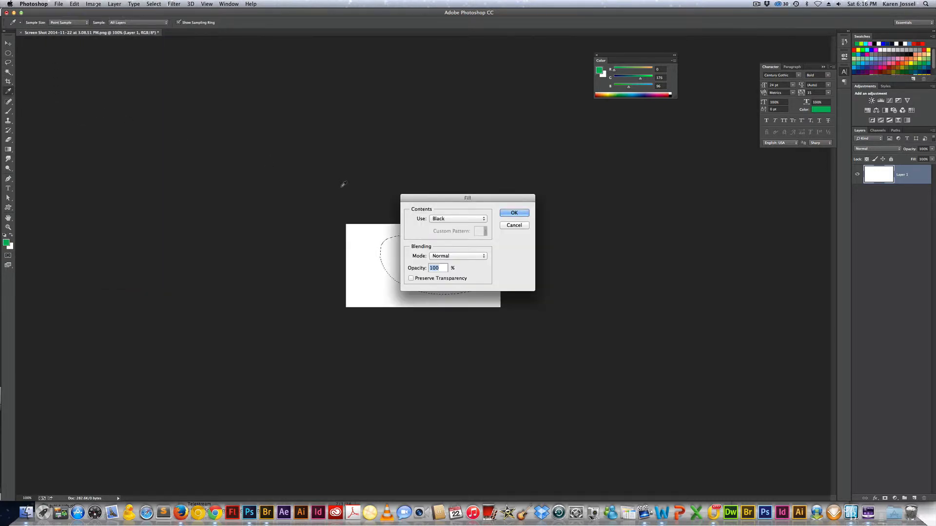
pyautogui.moveTo(435, 198); pyautogui.dragTo(128, 54)
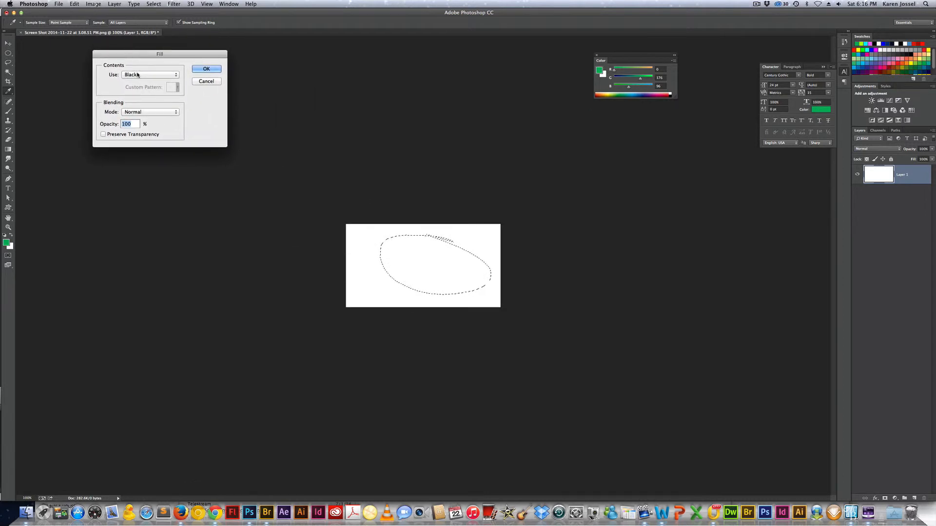
pyautogui.click(138, 74)
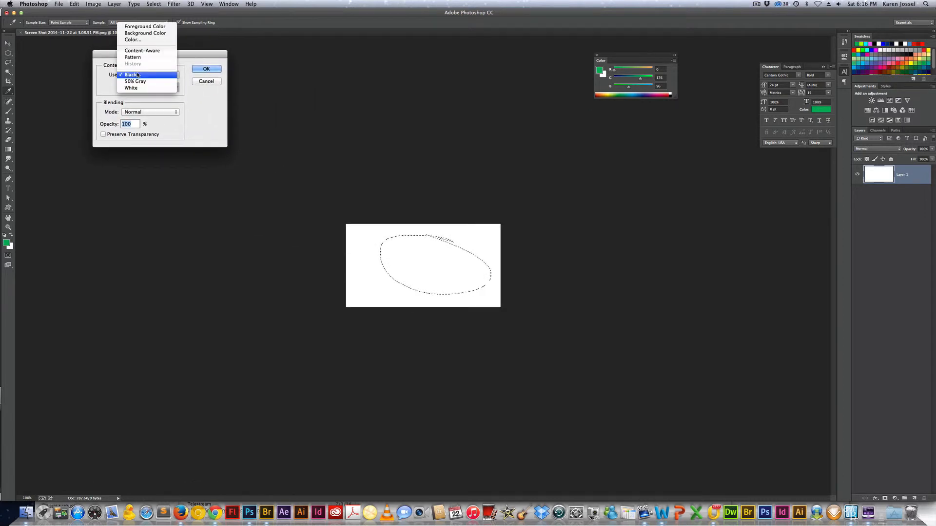
pyautogui.click(154, 26)
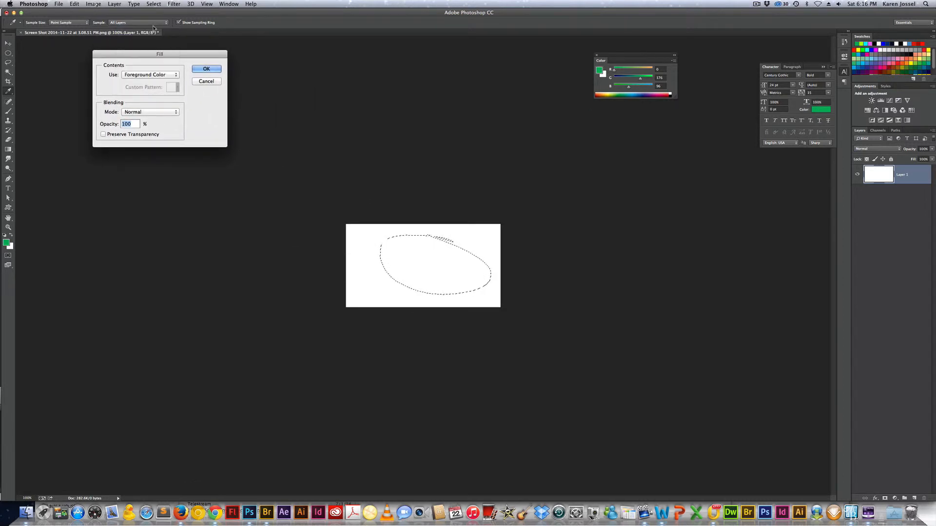
pyautogui.click(213, 70)
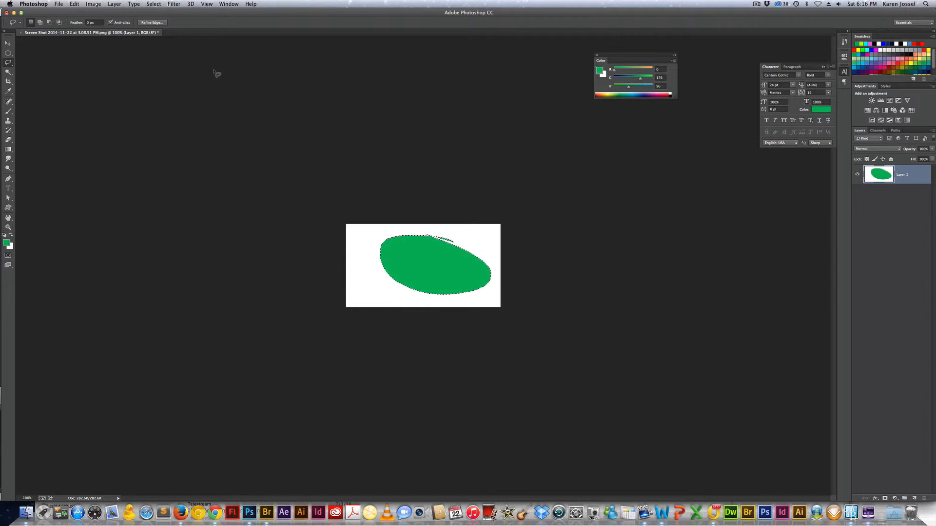
# - Deselect the filled shape, and undo the green fill and the freehand selection
pyautogui.press('super+d')
pyautogui.press('super+alt+z')
pyautogui.press('super+alt+z')
pyautogui.press('super+alt+z')
pyautogui.press('super+alt+z')
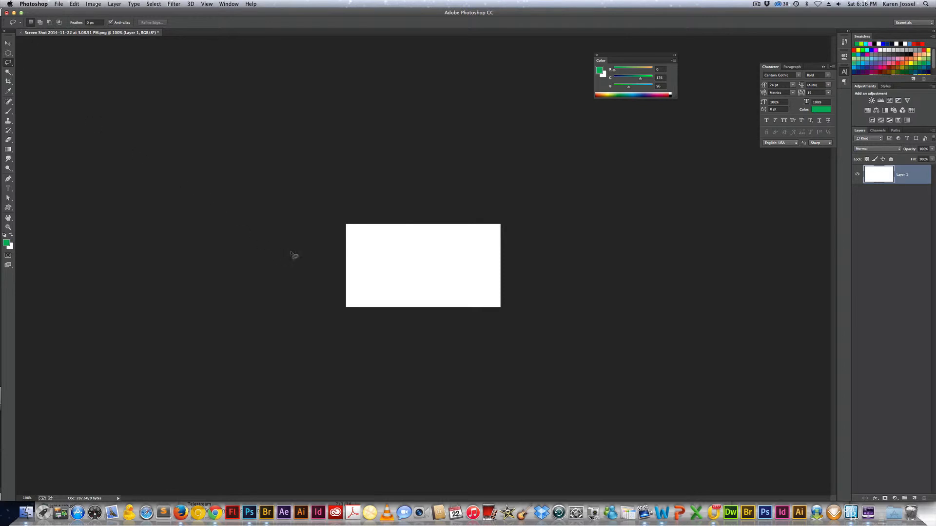
# - Build a compound selection from overlapping freehand Lasso areas, and add a rectangular area to its right side
pyautogui.moveTo(378, 238)
pyautogui.mouseDown()
pyautogui.moveTo(401, 267)
pyautogui.moveTo(398, 240)
pyautogui.moveTo(376, 242)
pyautogui.mouseUp()
pyautogui.press('shift')
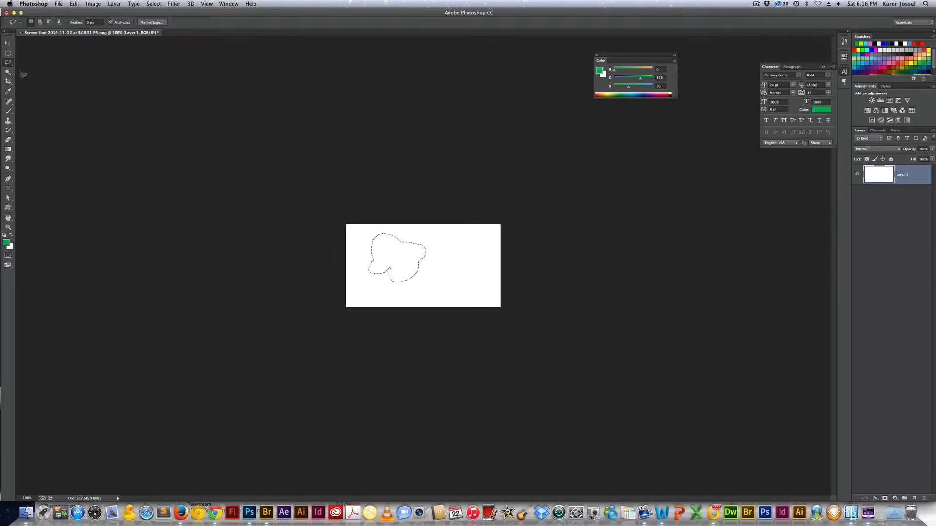
pyautogui.moveTo(8, 53); pyautogui.dragTo(31, 53)
pyautogui.press('shift')
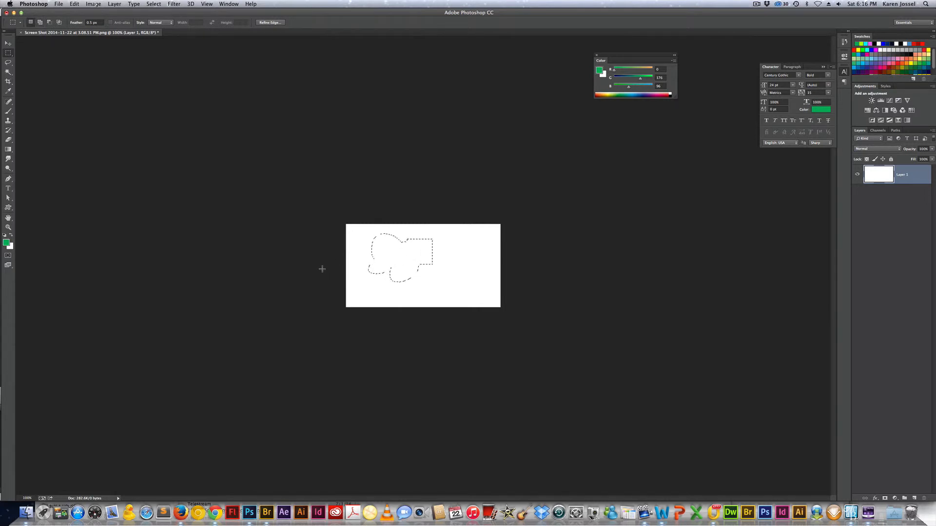
# - Subtract a rectangular area from the selection's lower left, and fill the rest with a dark blue swatch as Foreground Color, Normal mode, 100% opacity
pyautogui.press('alt')
pyautogui.click(863, 65)
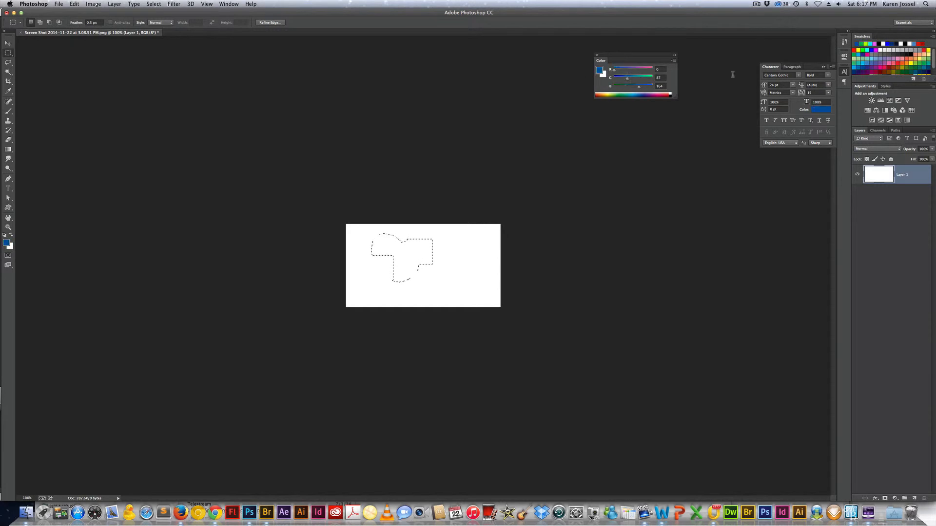
pyautogui.click(74, 4)
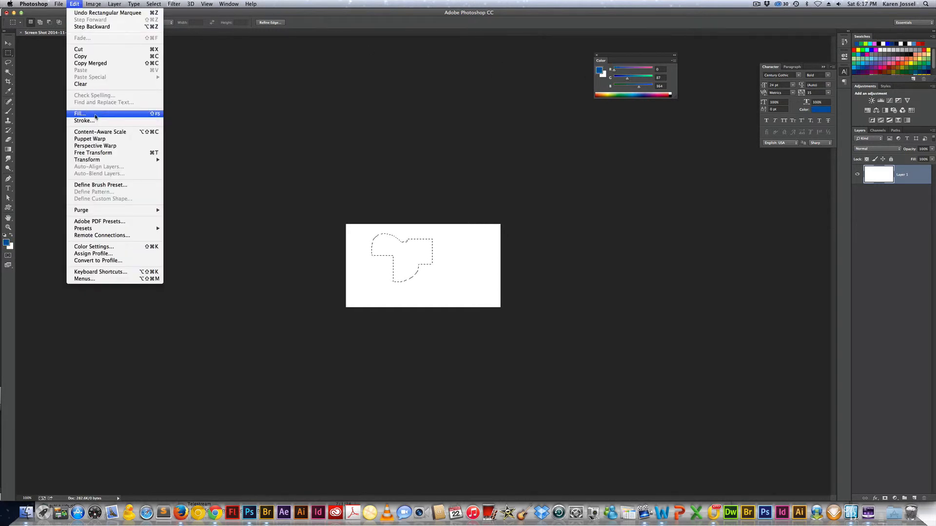
pyautogui.click(95, 115)
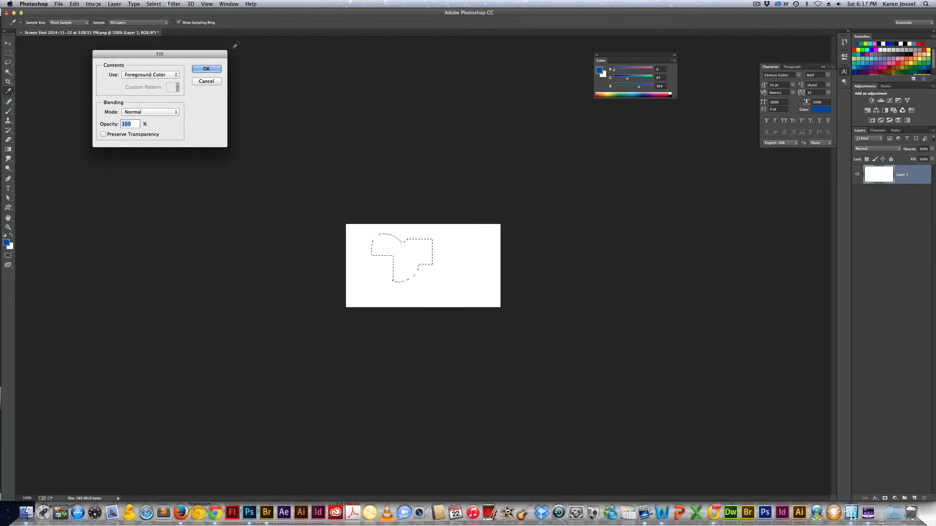
pyautogui.click(211, 70)
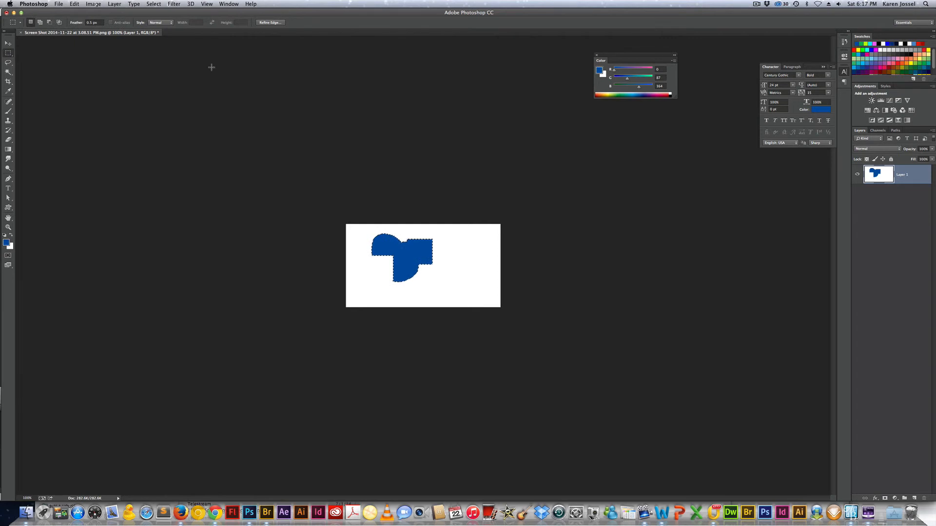
# - Step backward through the blue fill, the marquee and lasso selections, and the layer's white fill
pyautogui.press('shift')
pyautogui.press('shift')
pyautogui.press('shift')
pyautogui.press('Delete')
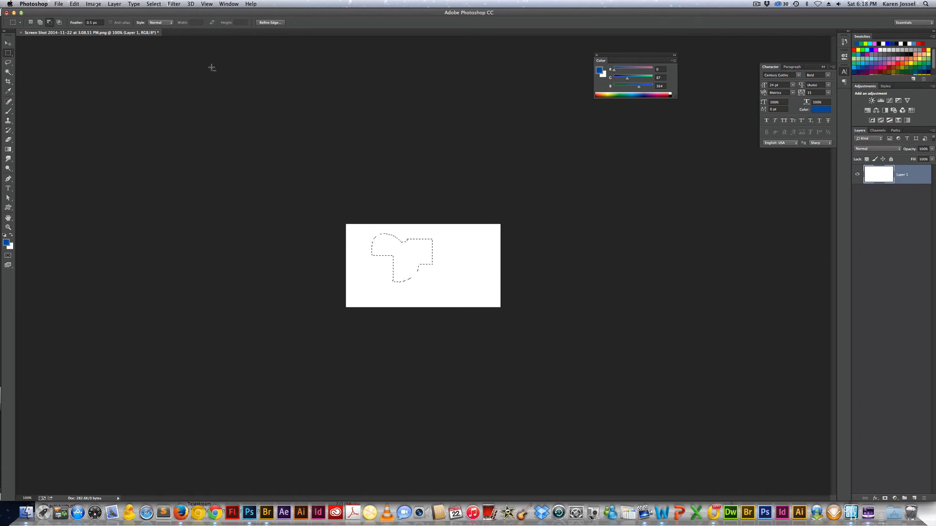
pyautogui.press('alt+super+z')
pyautogui.press('alt+super+z')
pyautogui.press('alt+super+z')
pyautogui.press('alt+super+z')
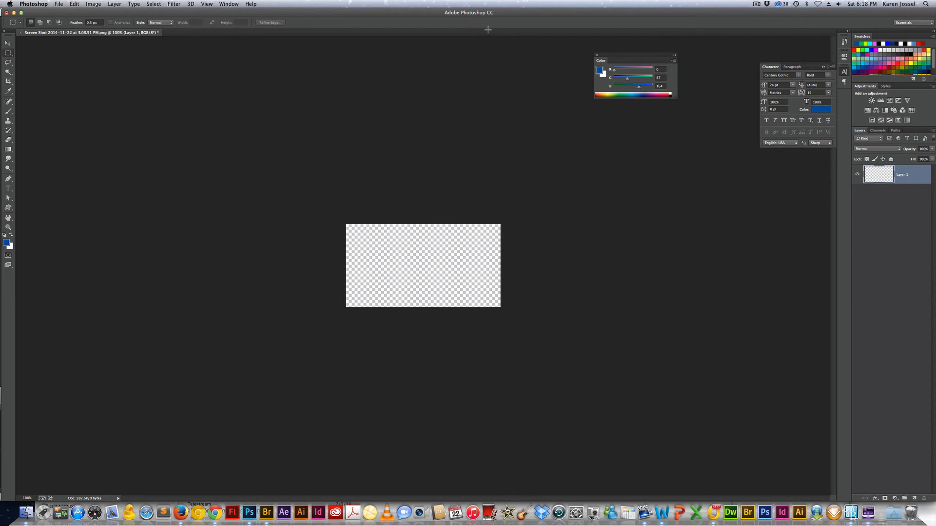
# - Show the History list at full length, and switch between its last Rectangular Marquee state and the Fill state
pyautogui.click(844, 42)
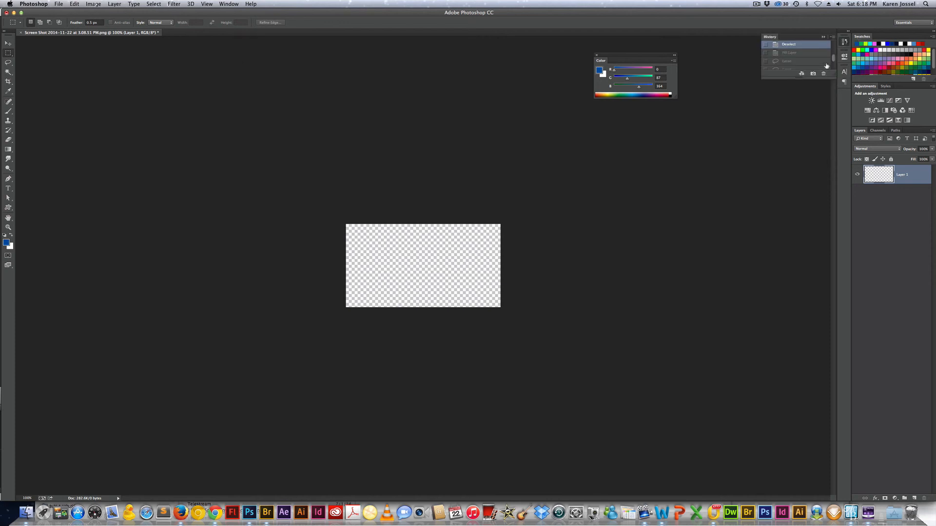
pyautogui.moveTo(834, 77); pyautogui.dragTo(813, 296)
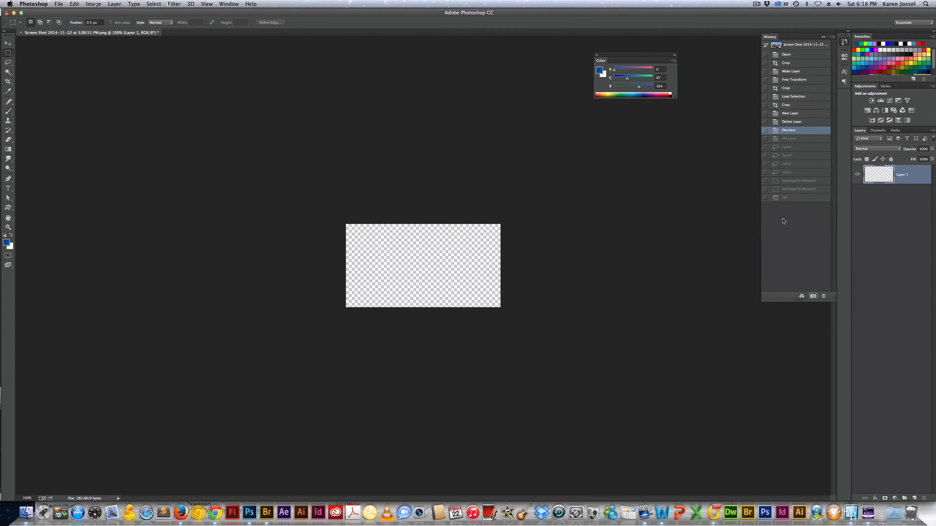
pyautogui.click(788, 189)
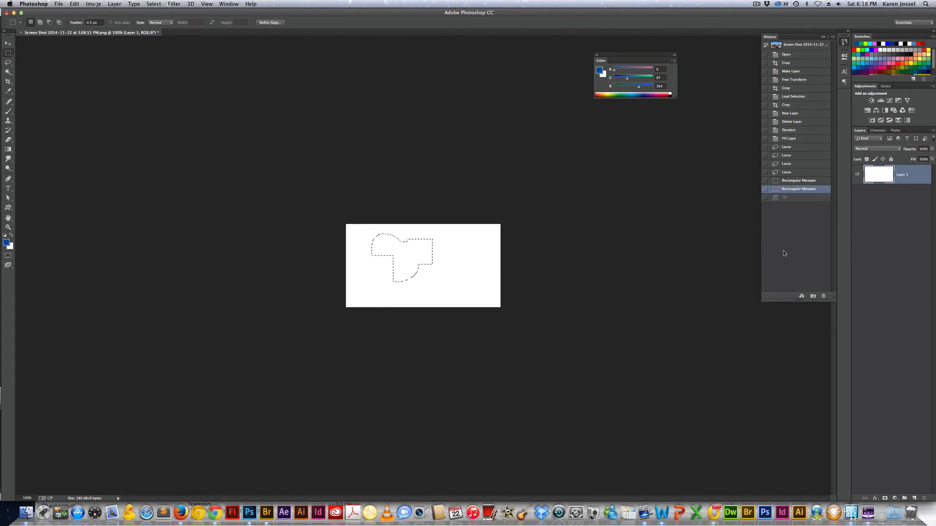
pyautogui.click(786, 198)
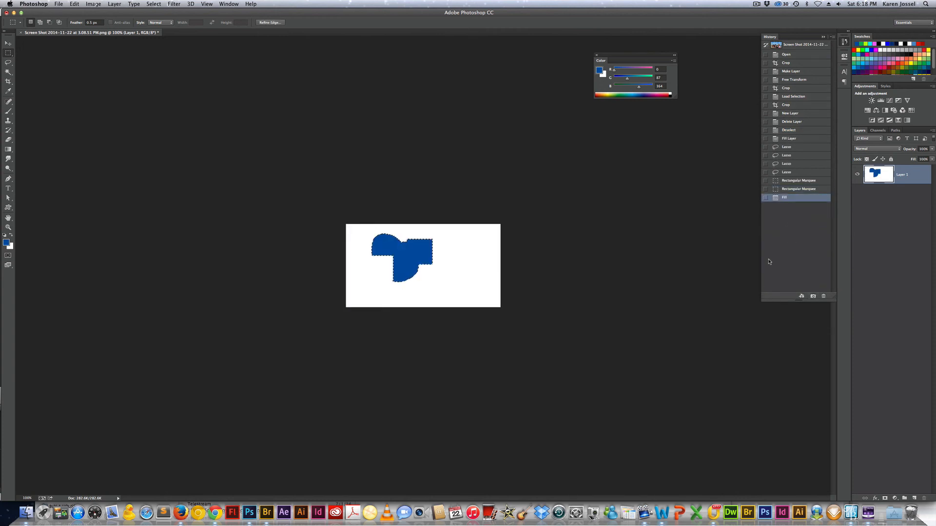
pyautogui.click(794, 189)
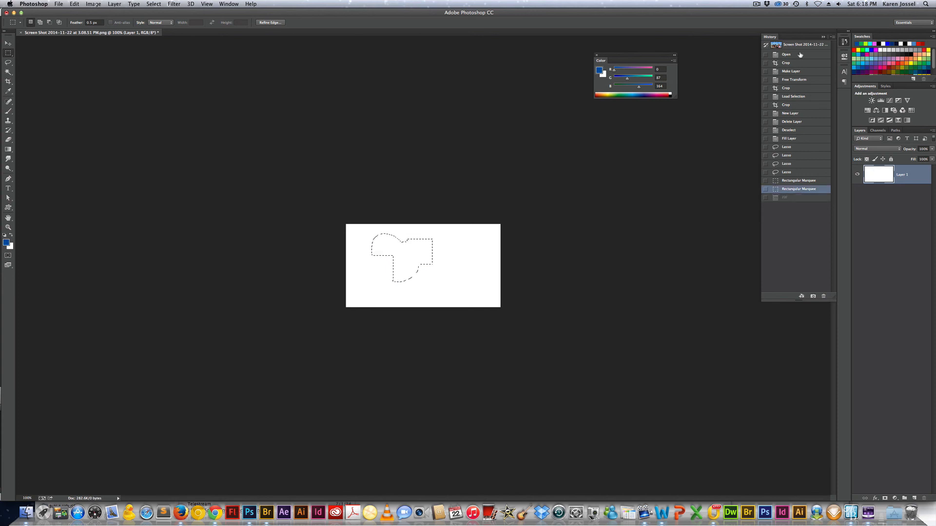
# - Step through the document's history states one by one, from Open forward to Fill Layer
pyautogui.click(796, 56)
pyautogui.click(796, 63)
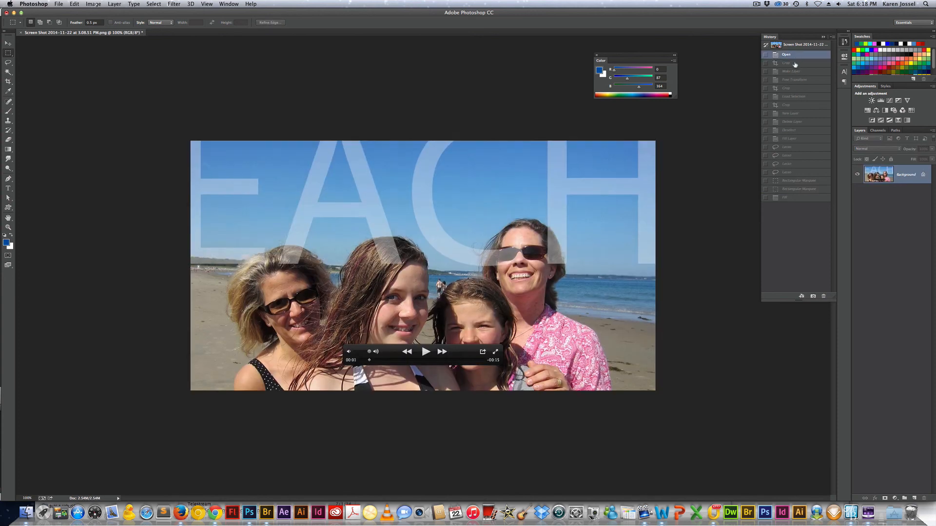
pyautogui.click(794, 71)
pyautogui.click(793, 79)
pyautogui.click(790, 89)
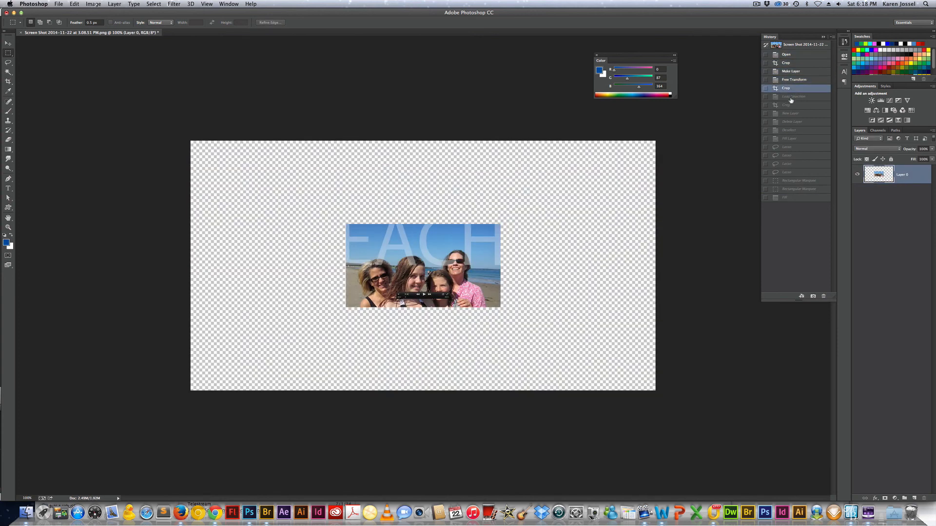
pyautogui.click(792, 96)
pyautogui.click(790, 105)
pyautogui.click(789, 114)
pyautogui.click(789, 121)
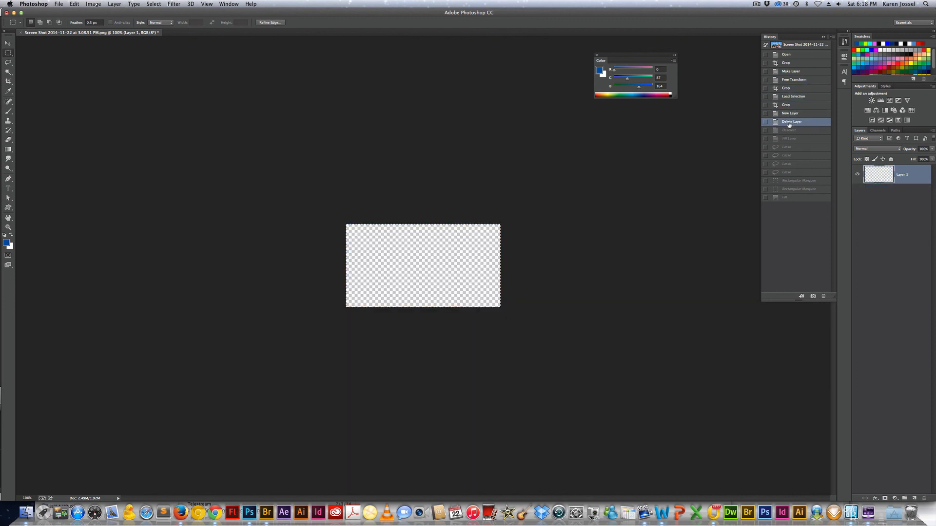
pyautogui.click(789, 131)
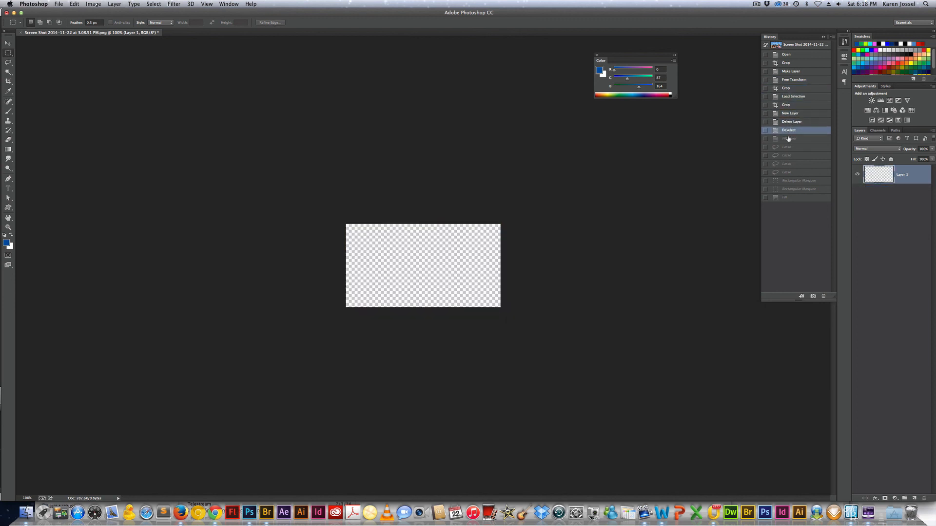
pyautogui.click(786, 139)
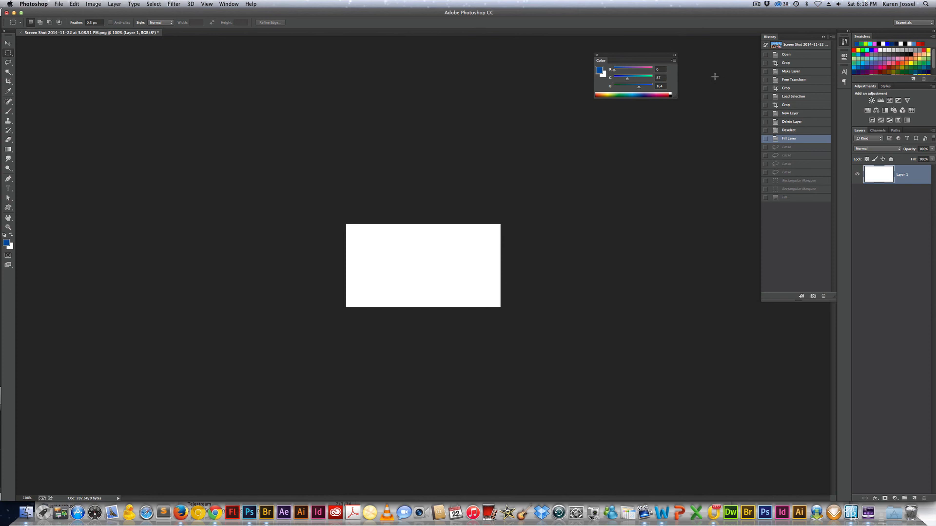